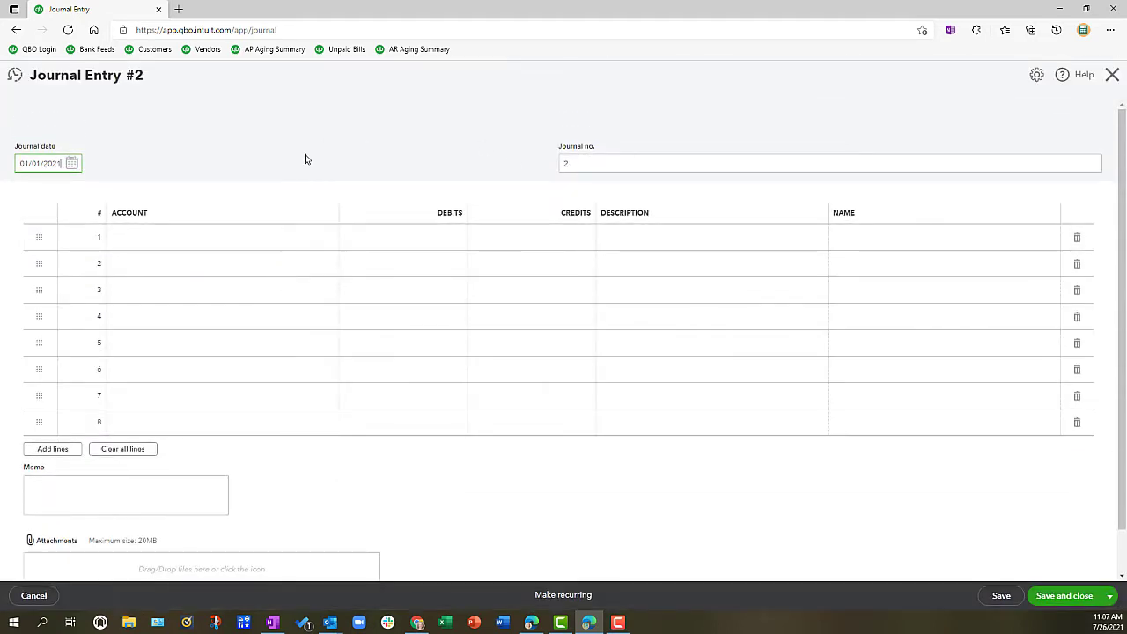
Fill line 1 with the Office Expenses account, a 221.95 debit and the description "office stationery and envelopes"
left_click(147, 243)
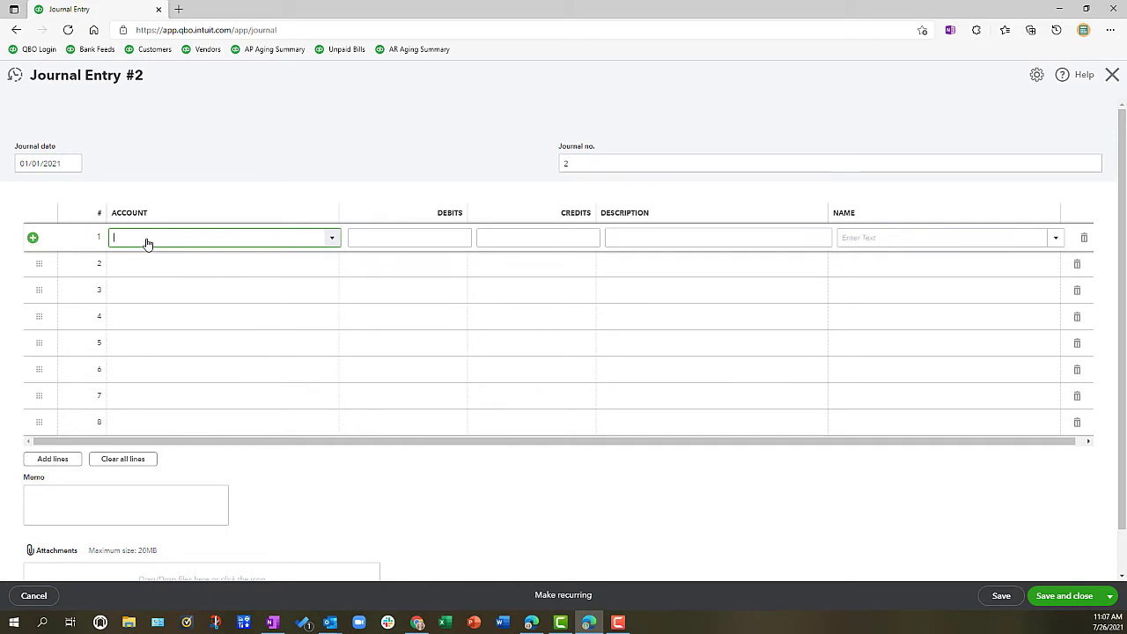
type("Office Furniture")
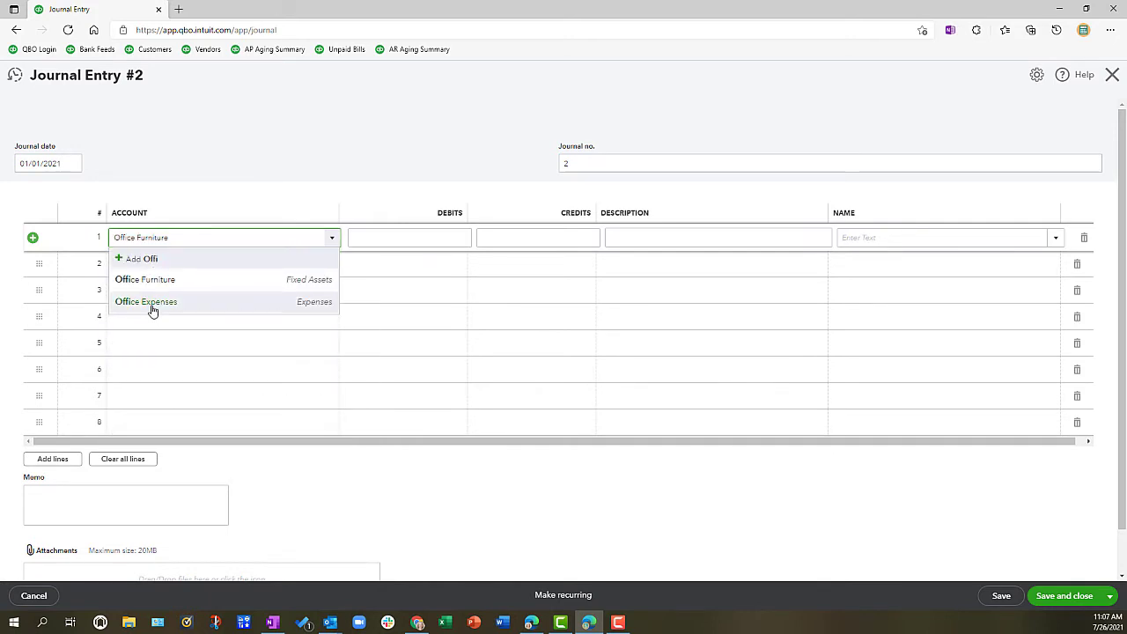
left_click(151, 310)
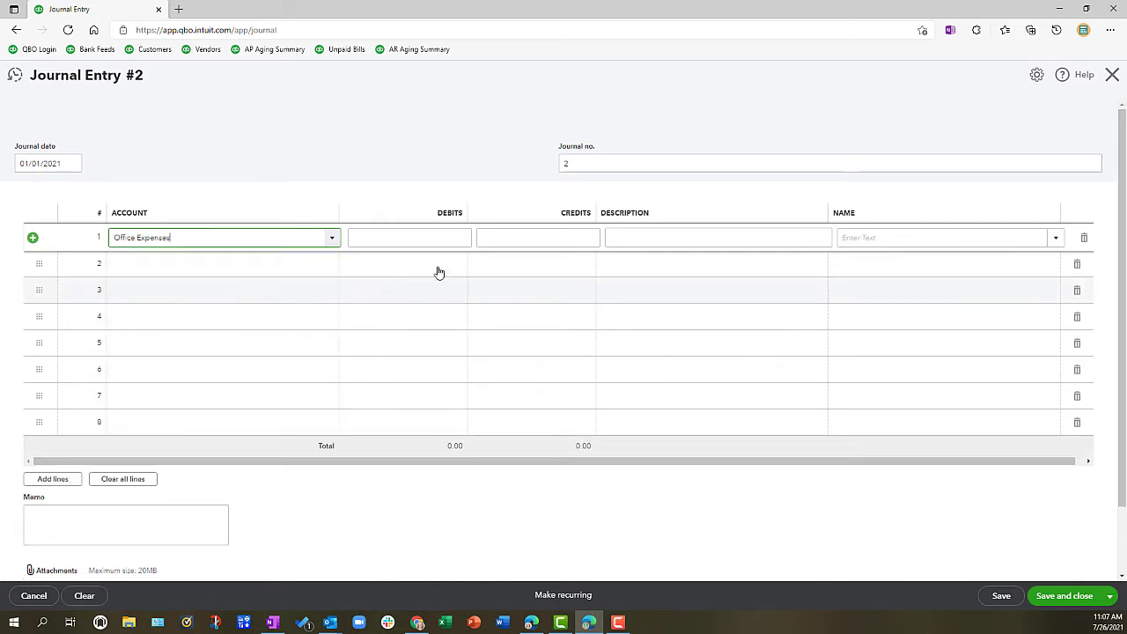
left_click(452, 235)
type("221.95")
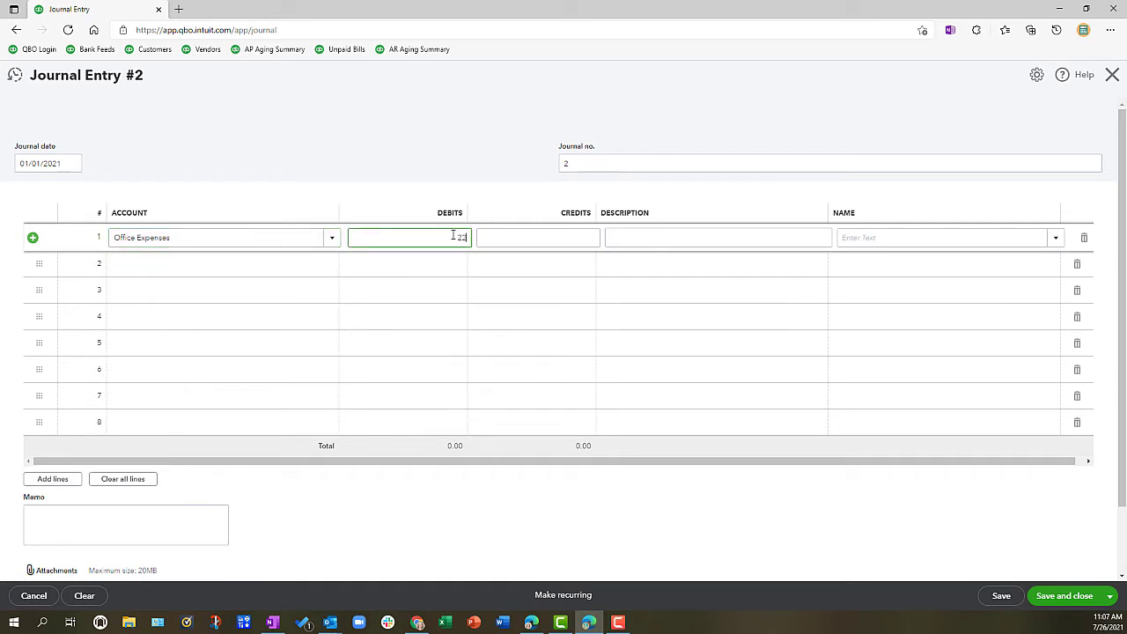
left_click(631, 238)
type("Office statio")
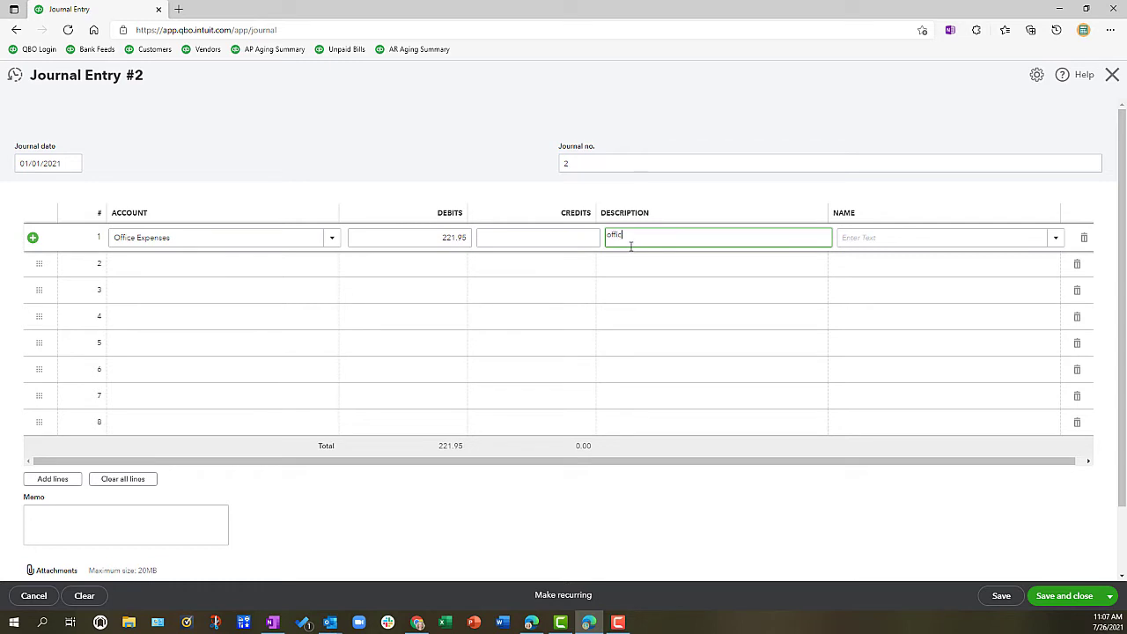
type("nery and envelopes")
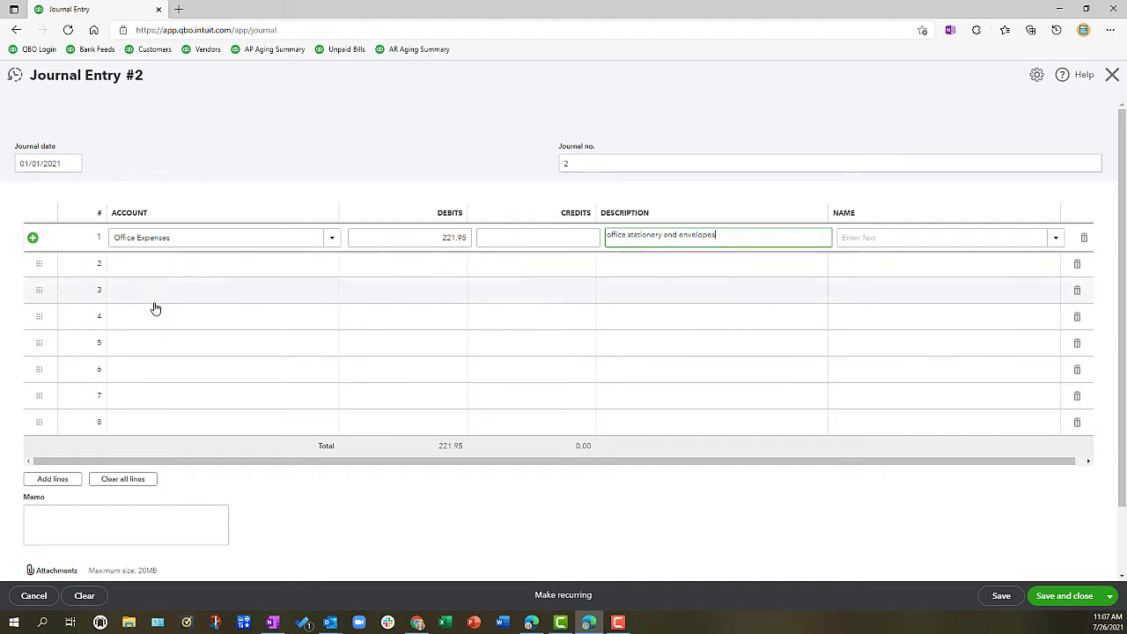
Fill line 2 with the Computer Equipment account, a 3000.00 debit and a description giving the laptop owner's first name and "laptop"
left_click(146, 265)
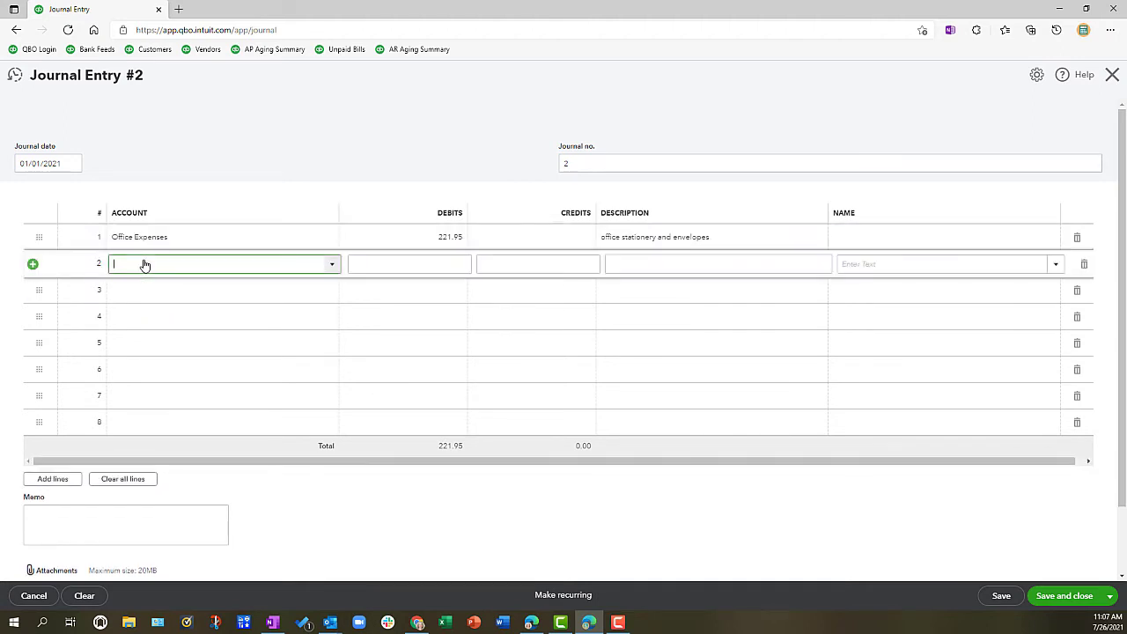
type("compu")
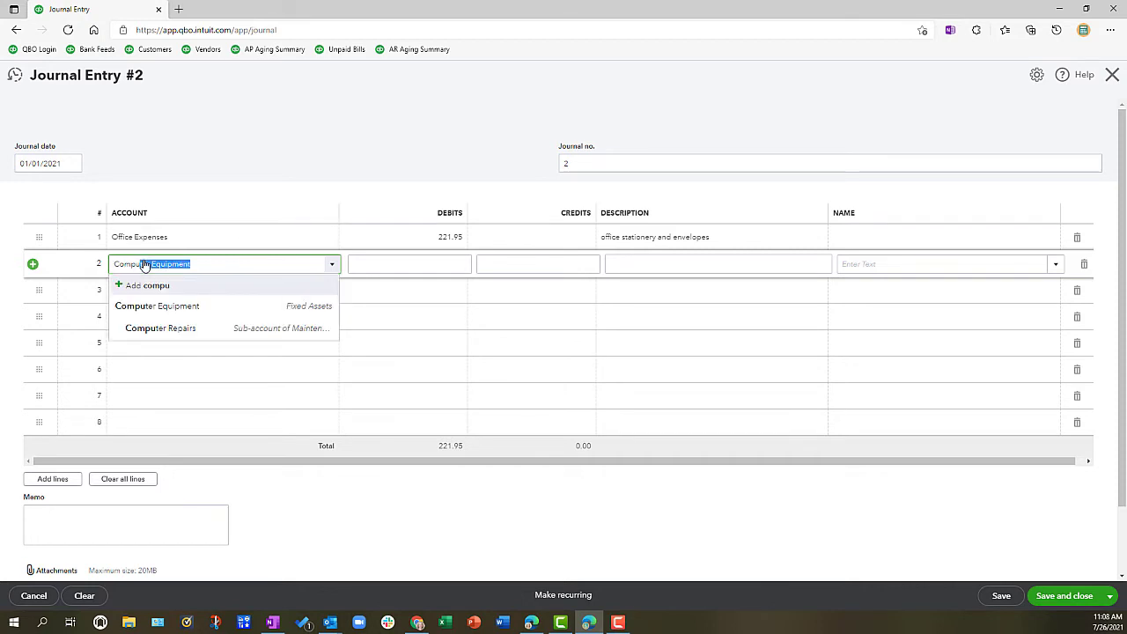
left_click(176, 308)
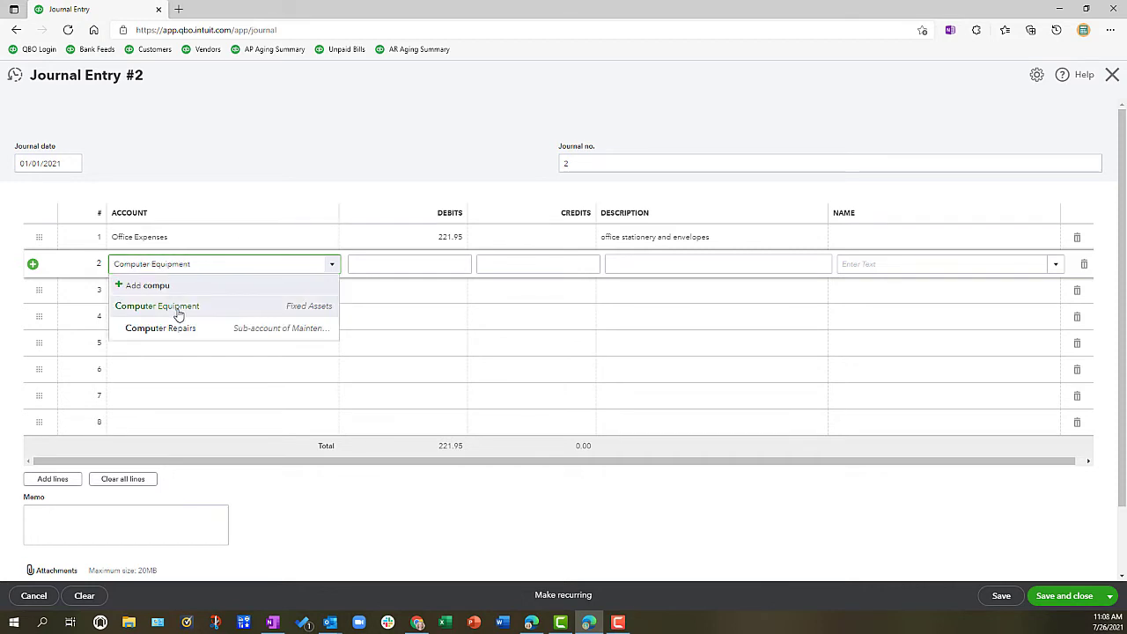
left_click(435, 264)
type("3000.0")
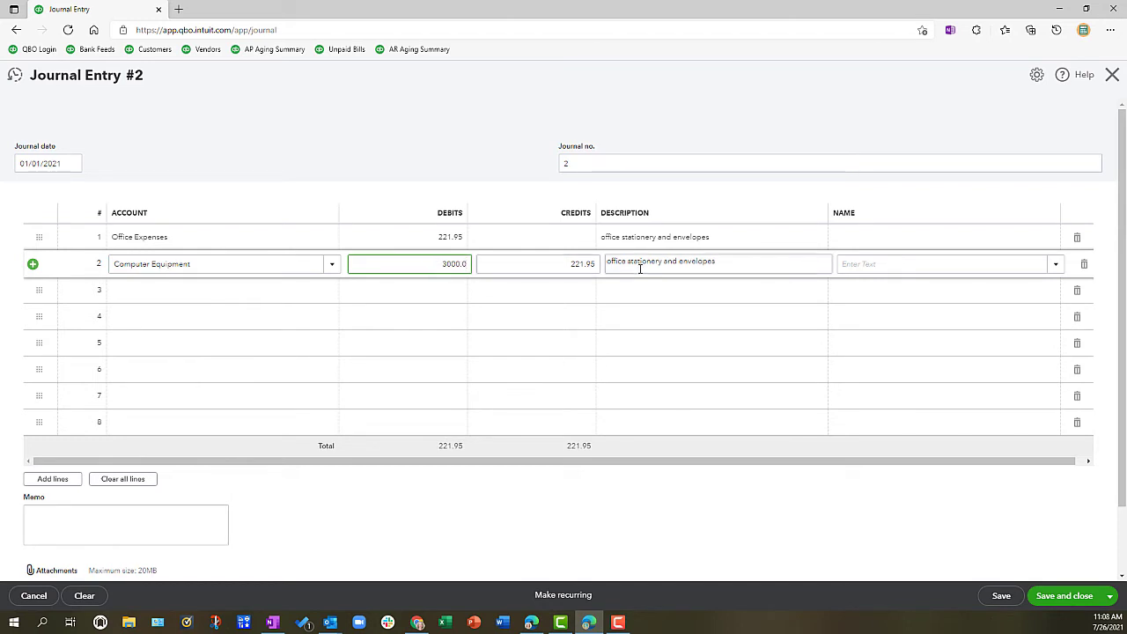
left_click(720, 262)
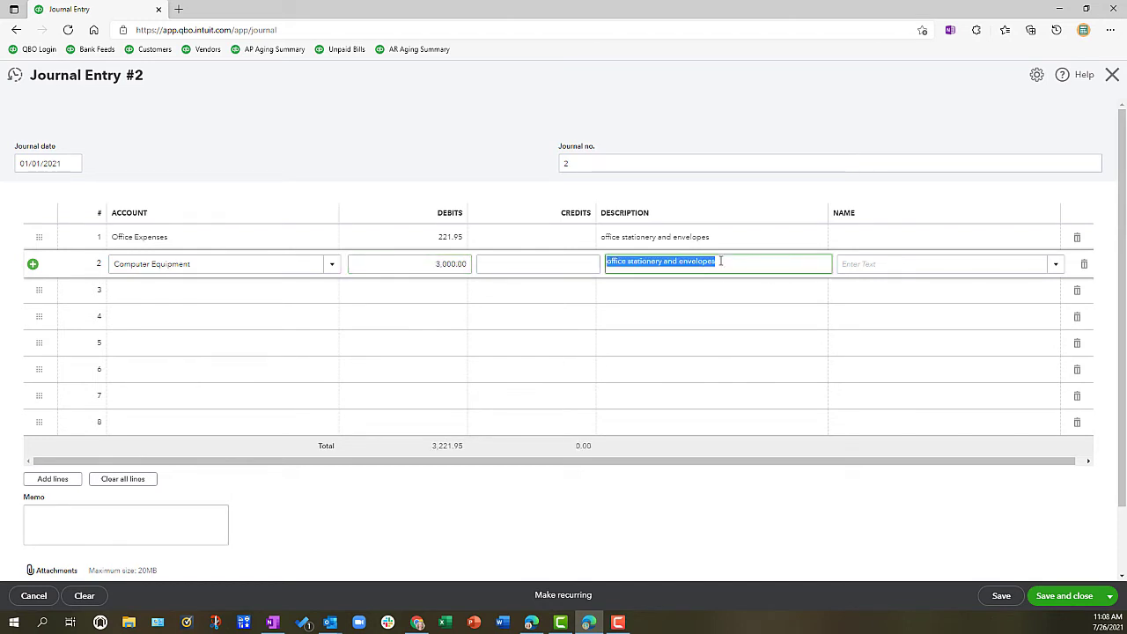
type("Sue's")
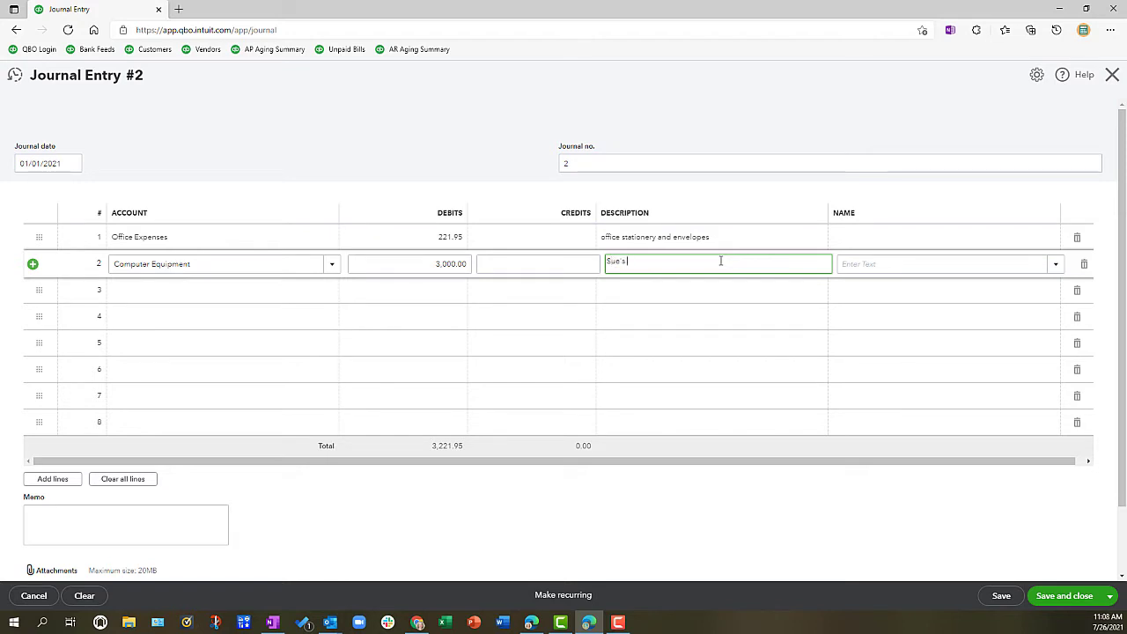
type(" laptop")
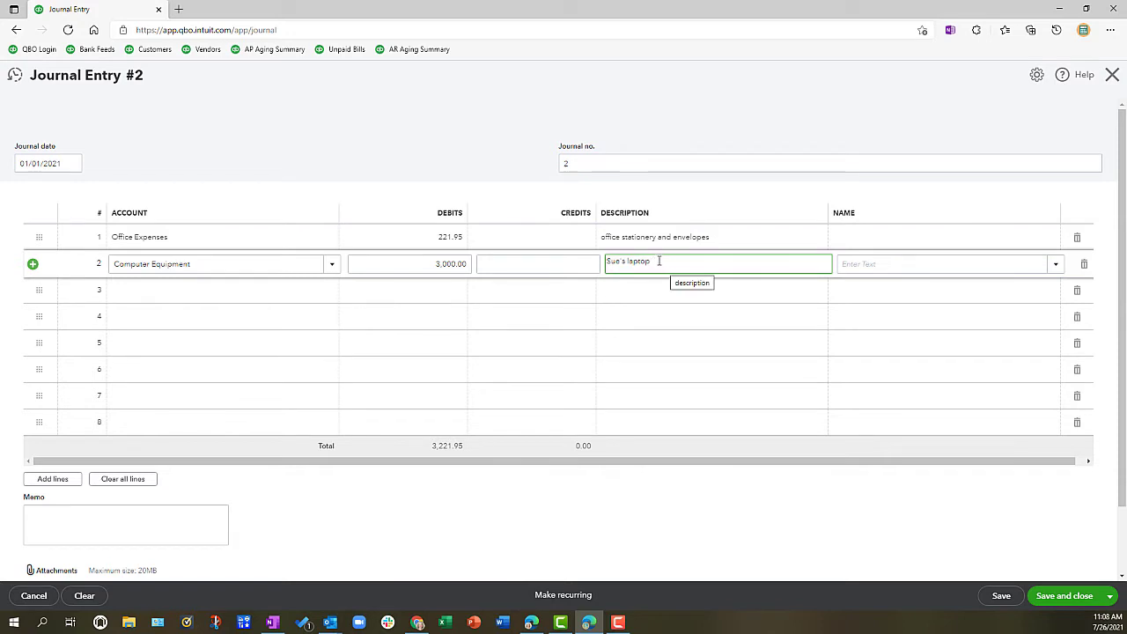
Set the account on line 3 to Due to Shareholder as the balancing credit
left_click(129, 300)
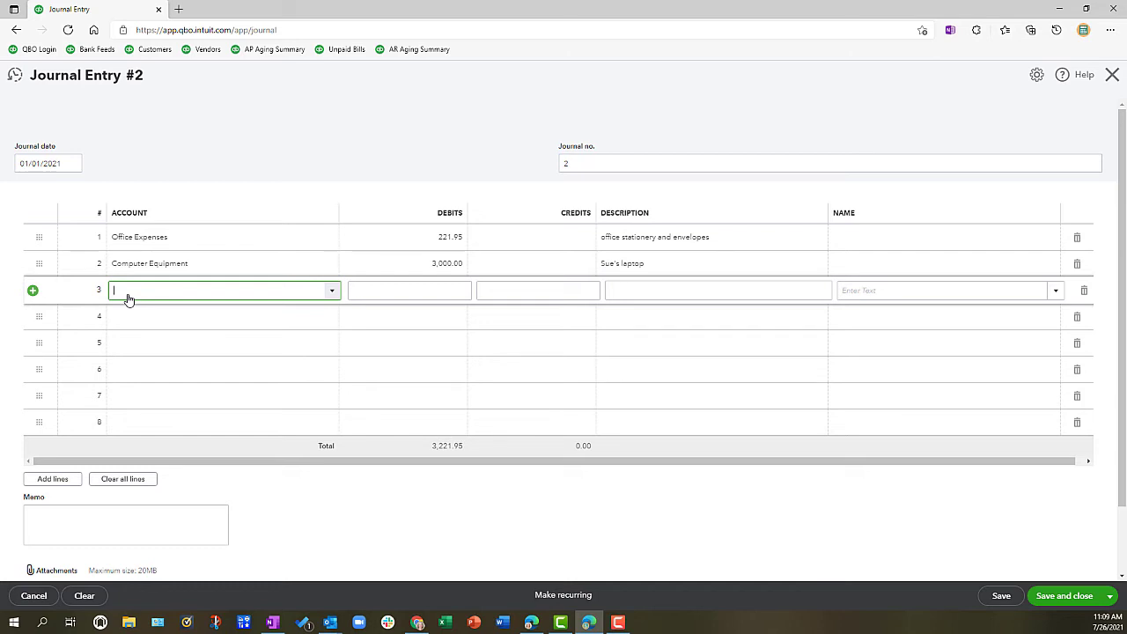
type("sh")
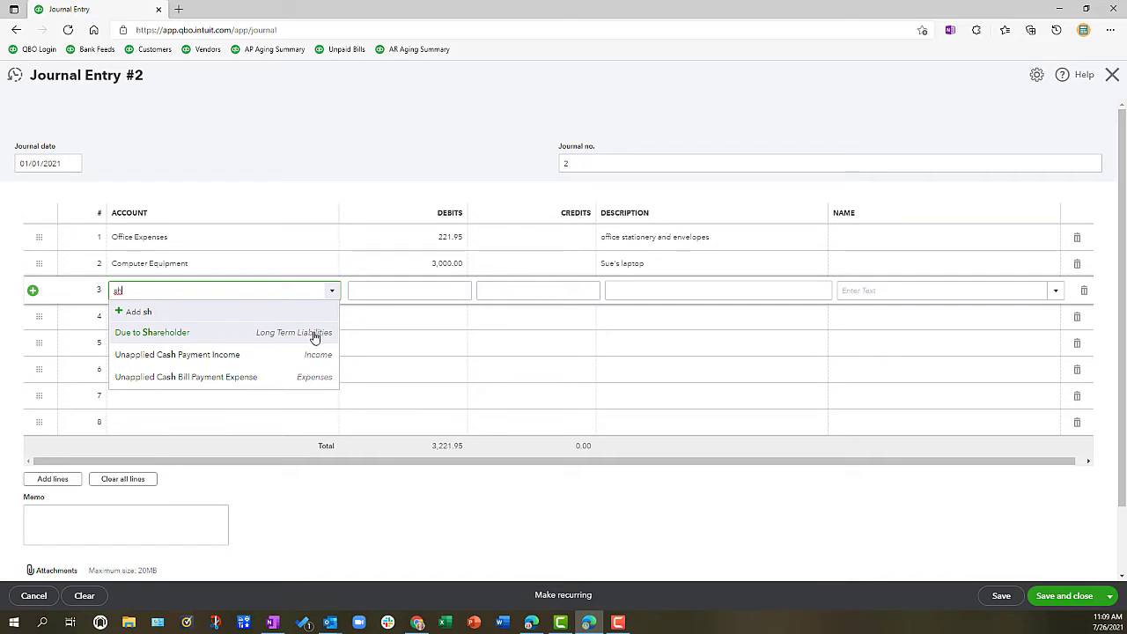
left_click(166, 338)
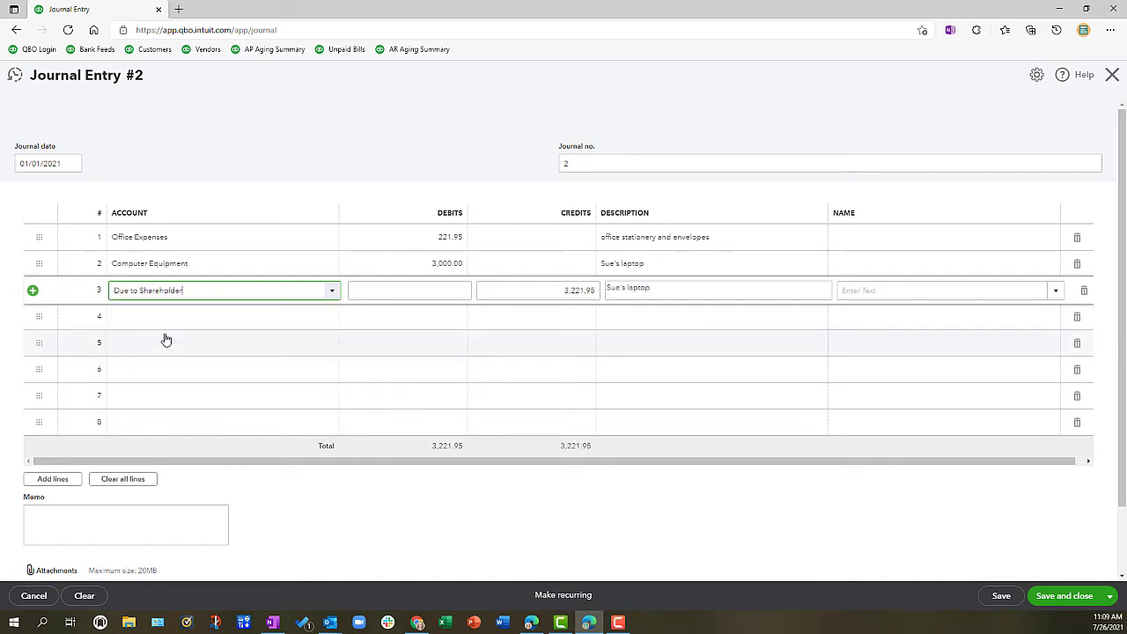
Replace line 3's description with one stating that office supplies and the named person's laptop were purchased with personal funds
left_click(628, 287)
triple_click(627, 288)
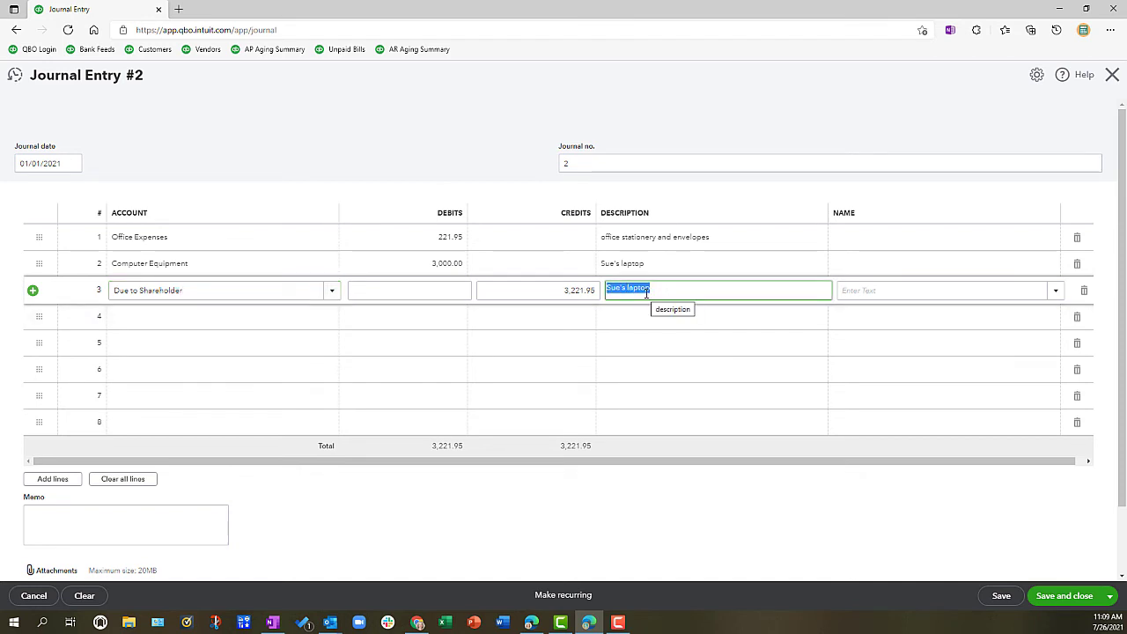
type("office supp")
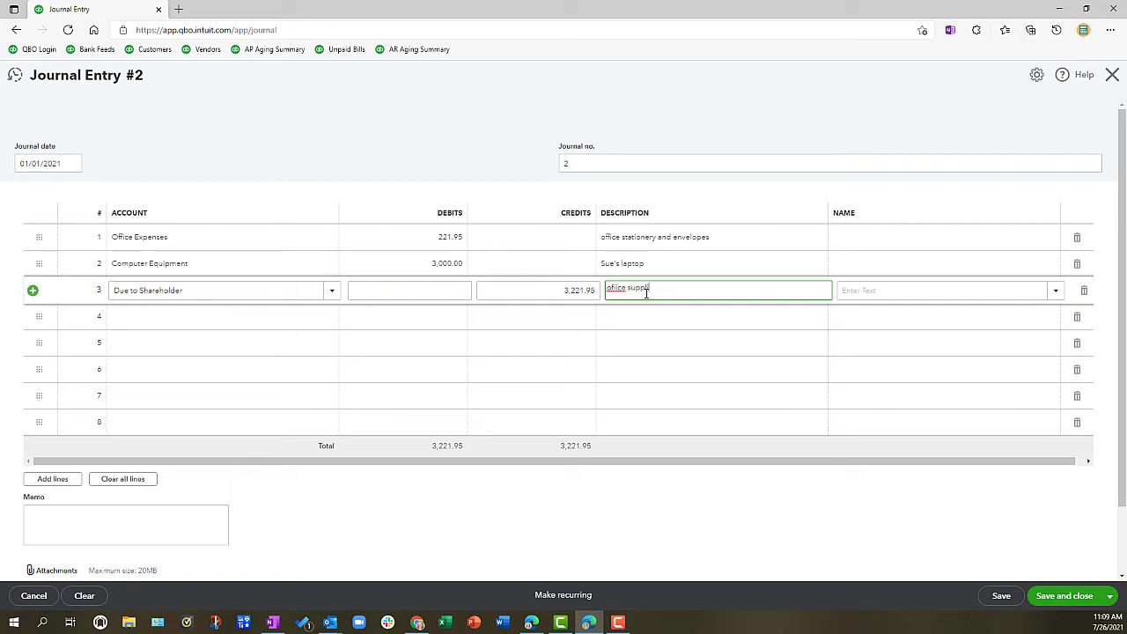
type("l")
key("BackSpace")
key("BackSpace")
key("BackSpace")
key("BackSpace")
key("BackSpace")
key("BackSpace")
key("BackSpace")
key("BackSpace")
key("BackSpace")
key("BackSpace")
type("fice supplies and Sue's laptop")
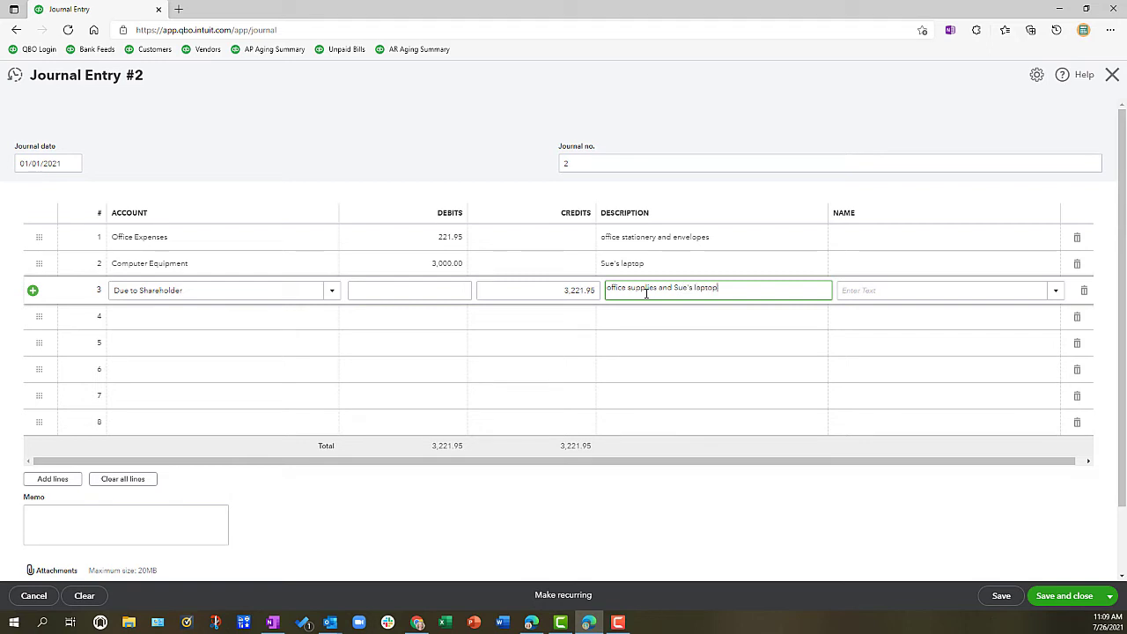
type(" purchased with personal")
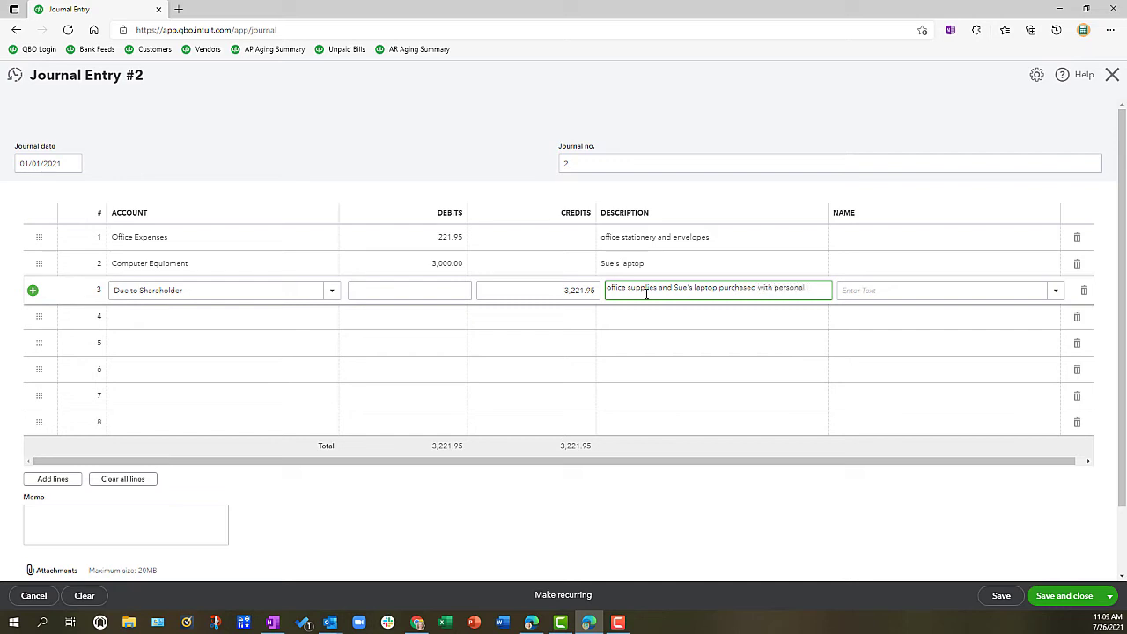
type(" funds")
Copy line 3's description into the memo with "to record" in front of it, and save and close the journal entry
left_click_drag(828, 289, 580, 292)
key("ctrl+c")
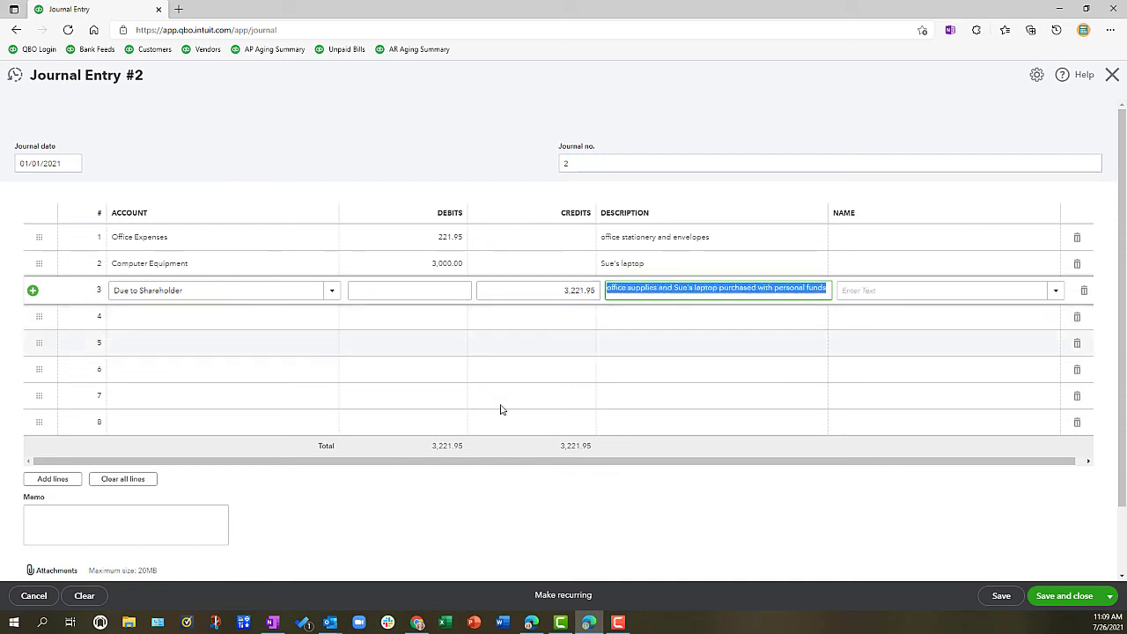
left_click(37, 515)
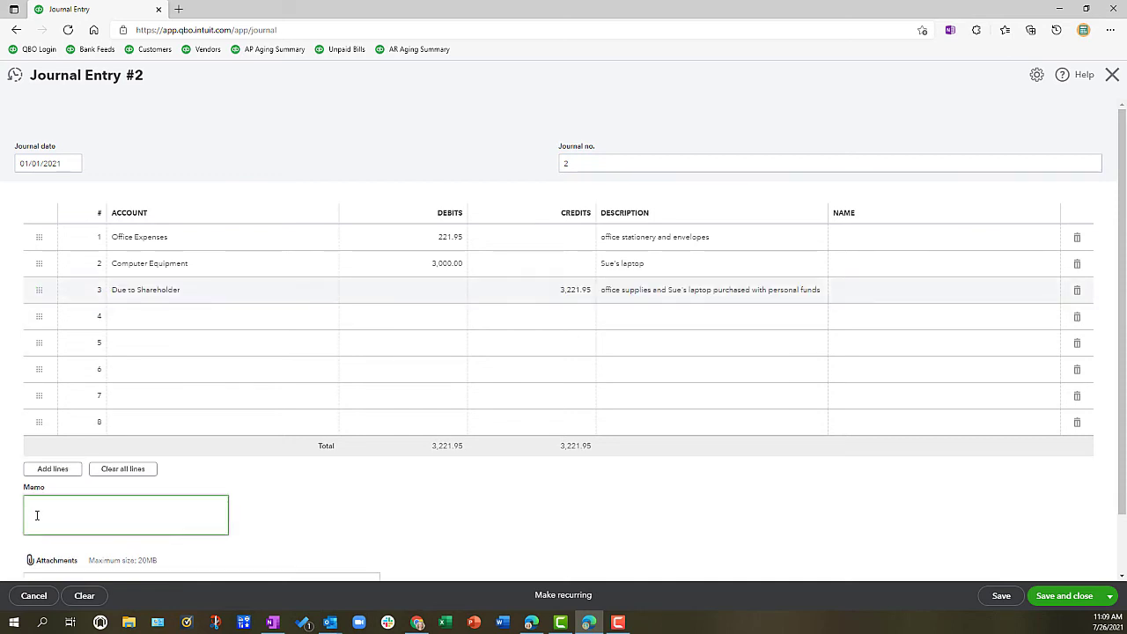
key("ctrl+v")
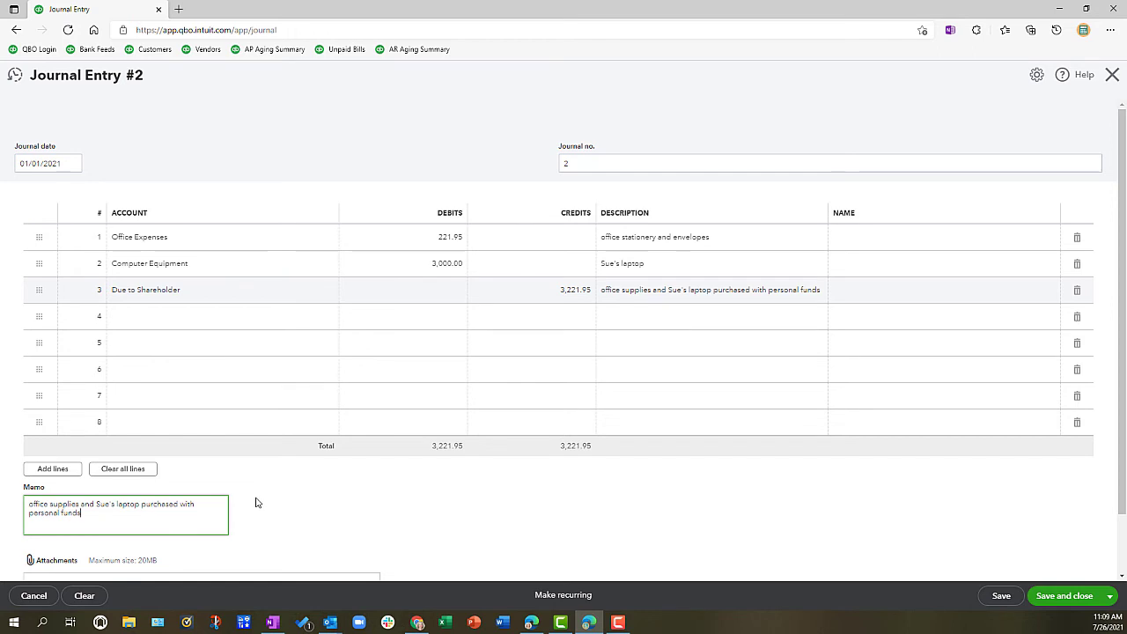
left_click(27, 506)
type("To record")
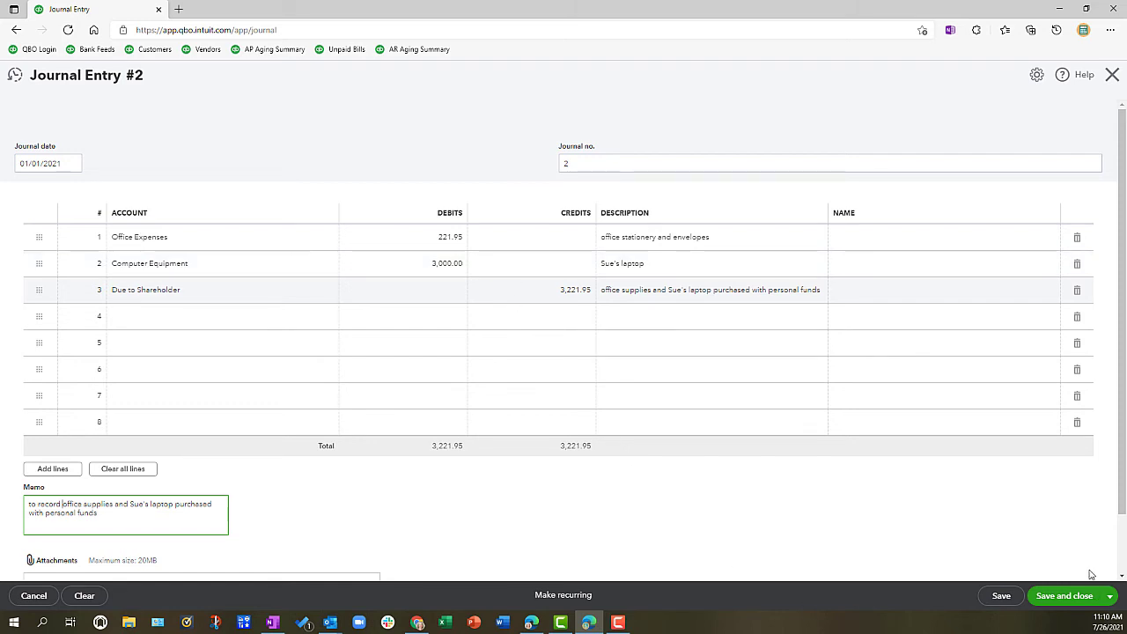
left_click(1068, 596)
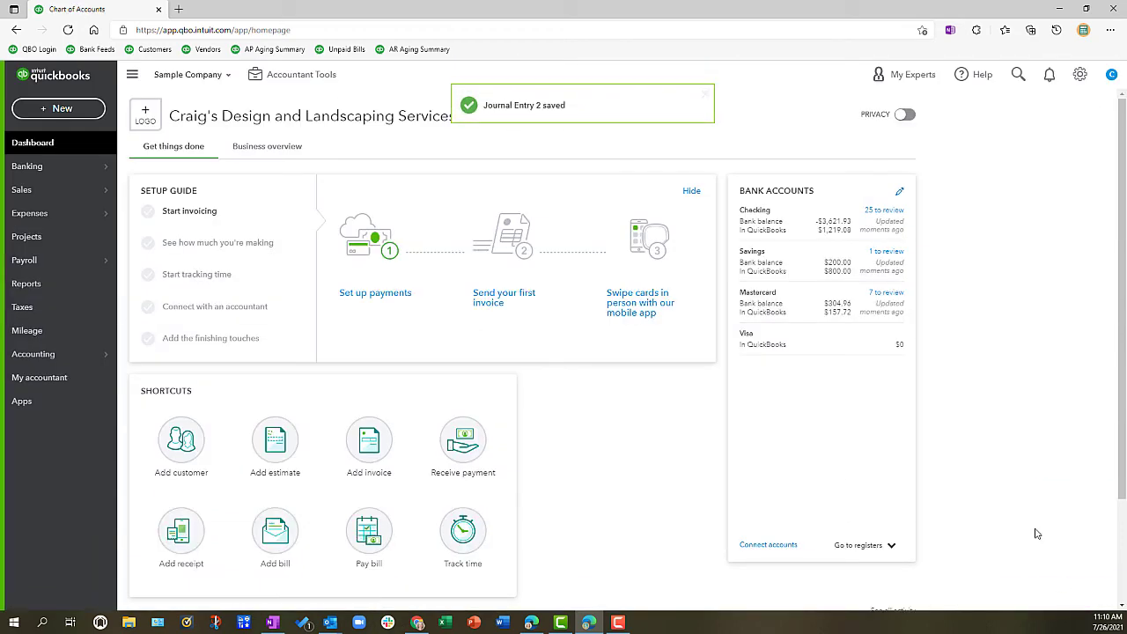
Open the Balance Sheet report and check the Computer Equipment and Due to Shareholder balances
left_click(33, 286)
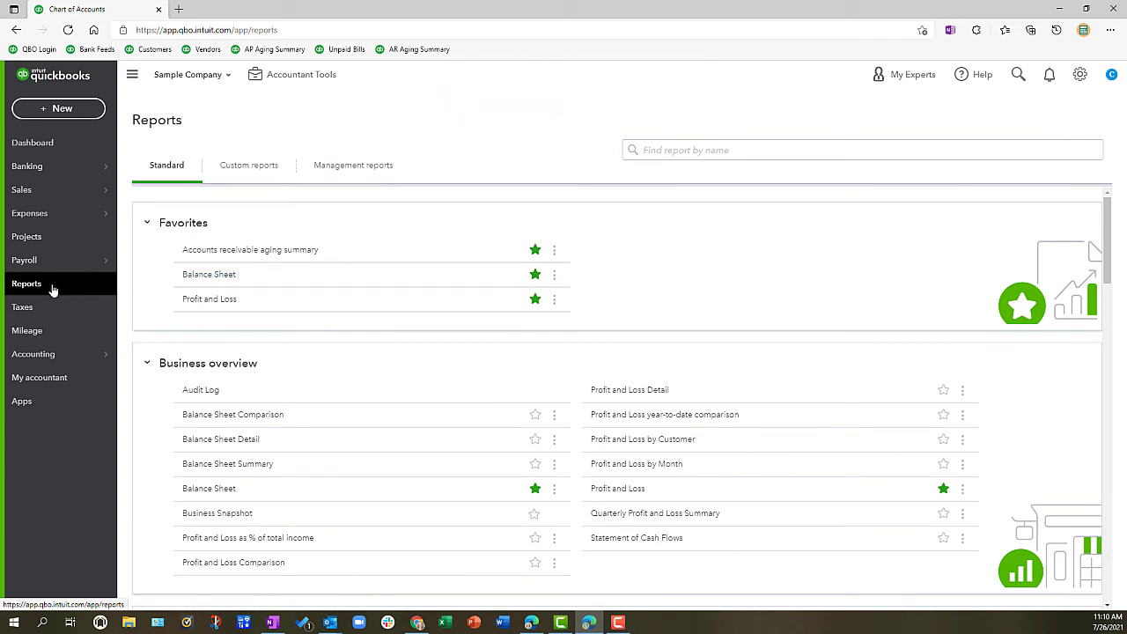
left_click(216, 278)
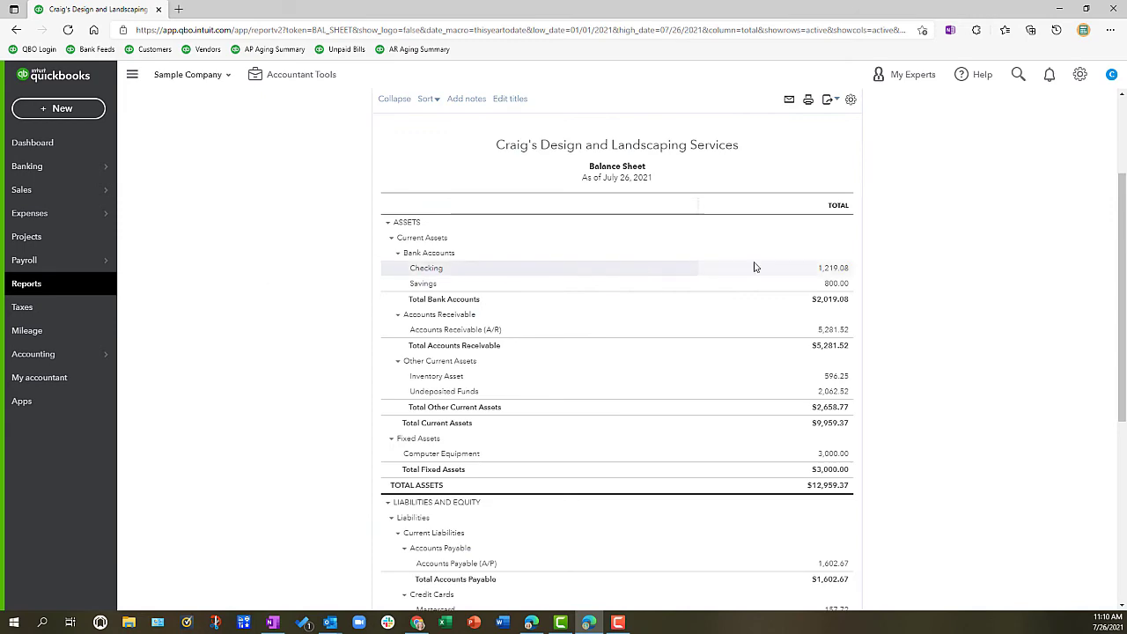
scroll(772, 363, "down", 2)
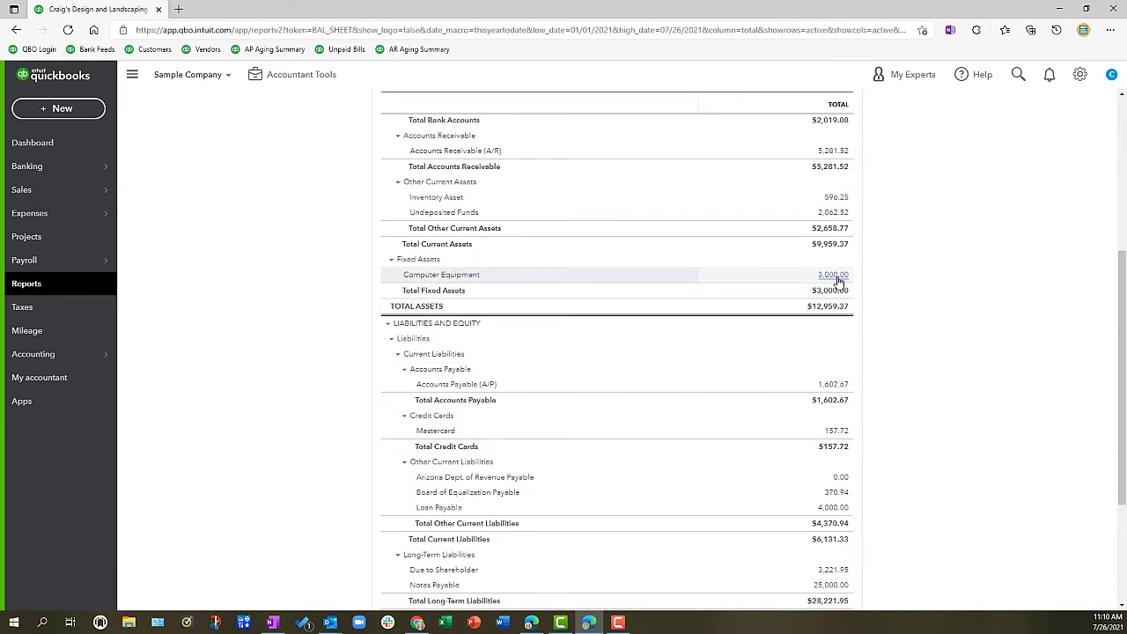
scroll(831, 290, "down", 2)
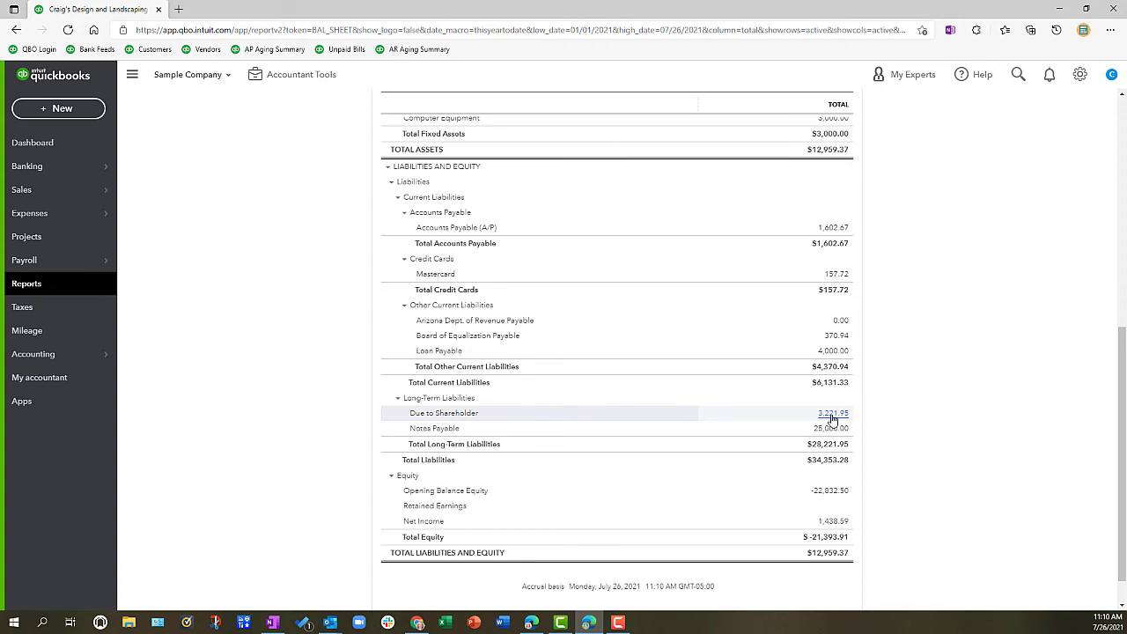
Open the Profit and Loss report in a new browser tab and check the Office Expenses amount
right_click(39, 288)
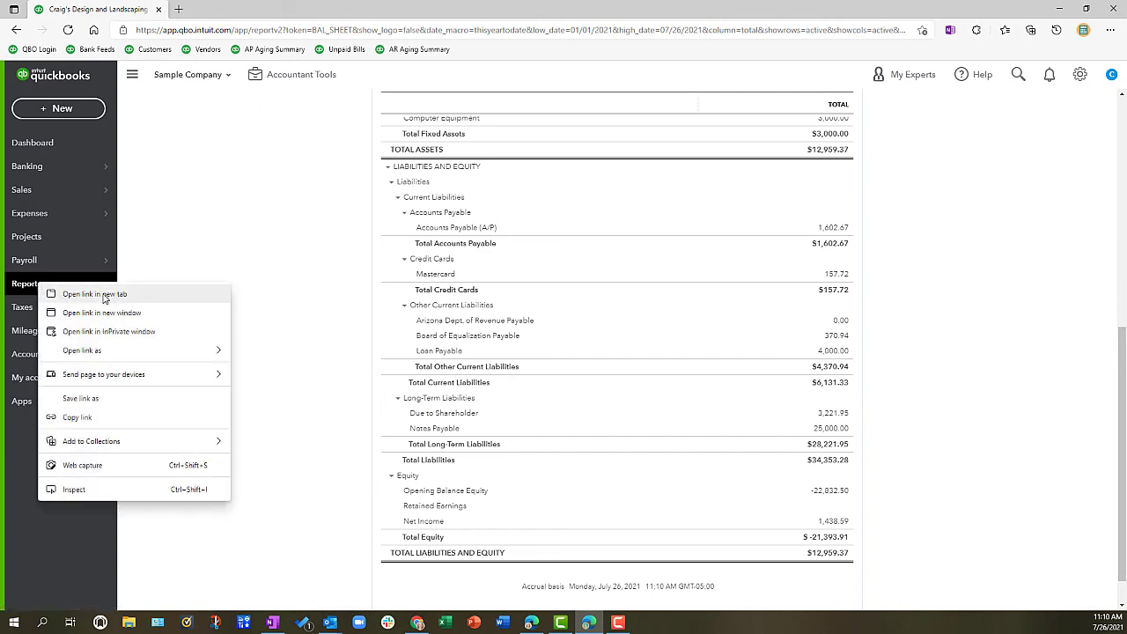
left_click(103, 299)
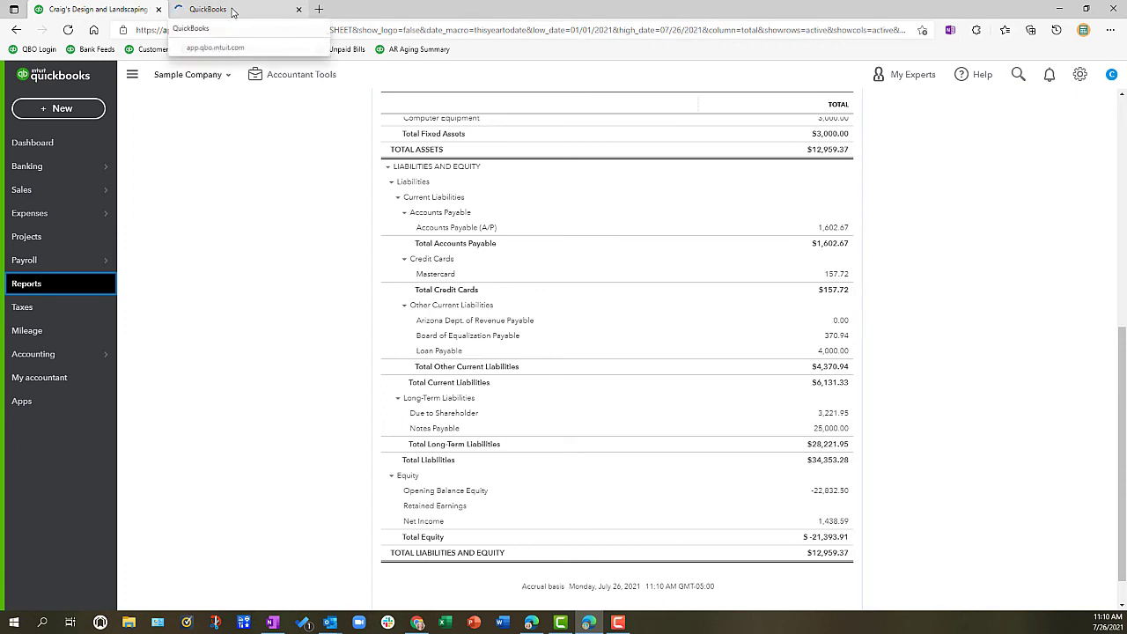
left_click(233, 11)
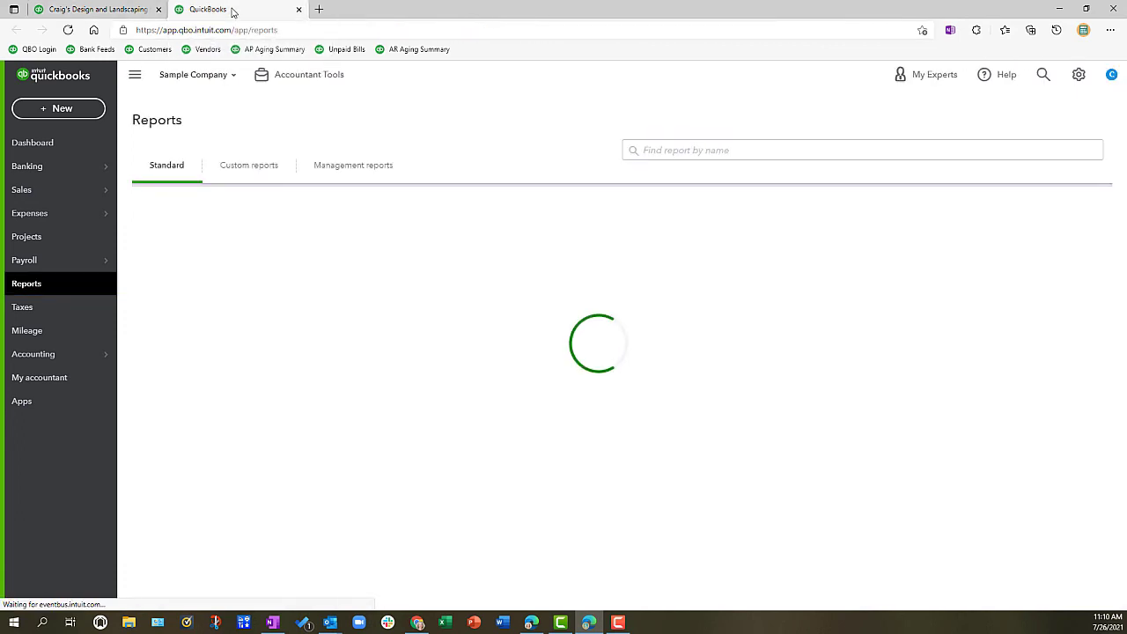
left_click(199, 300)
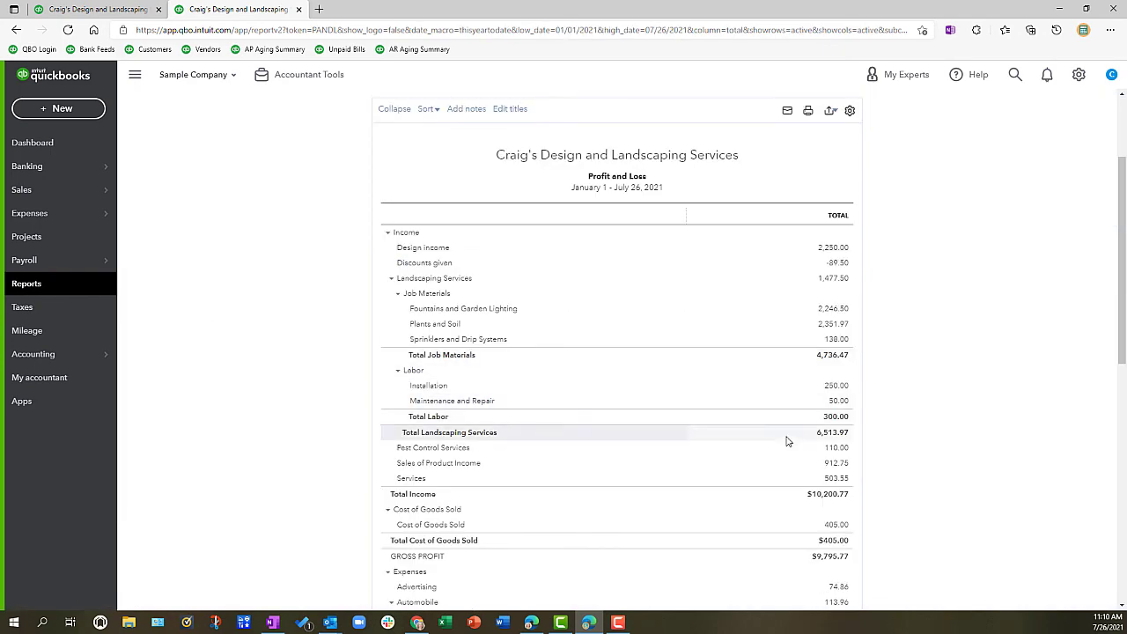
scroll(787, 458, "down", 4)
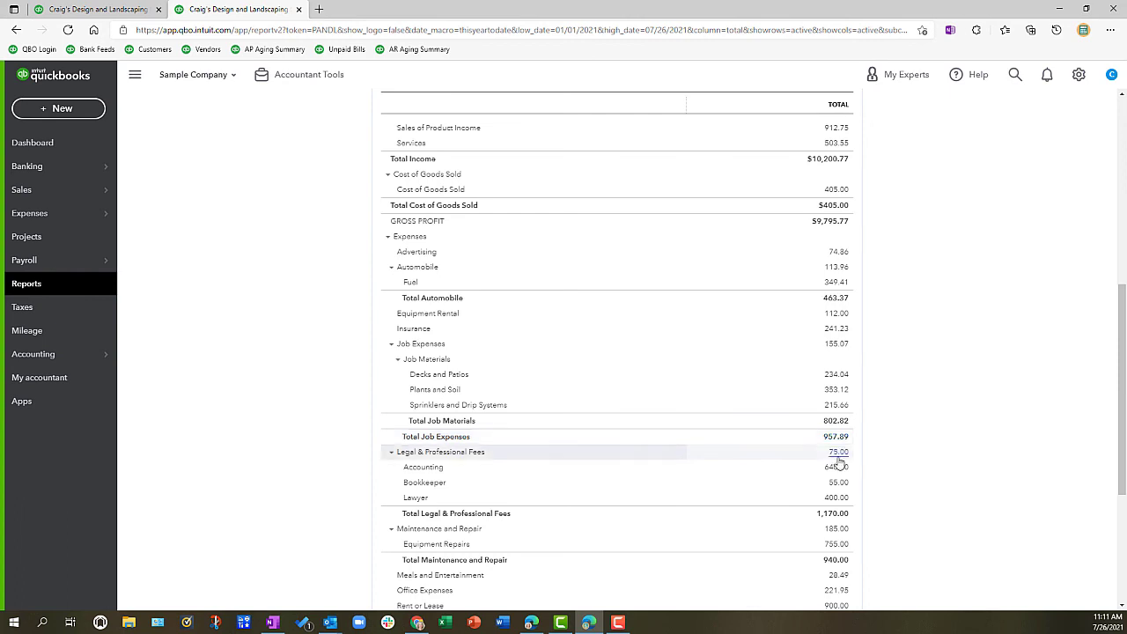
scroll(841, 493, "down", 1)
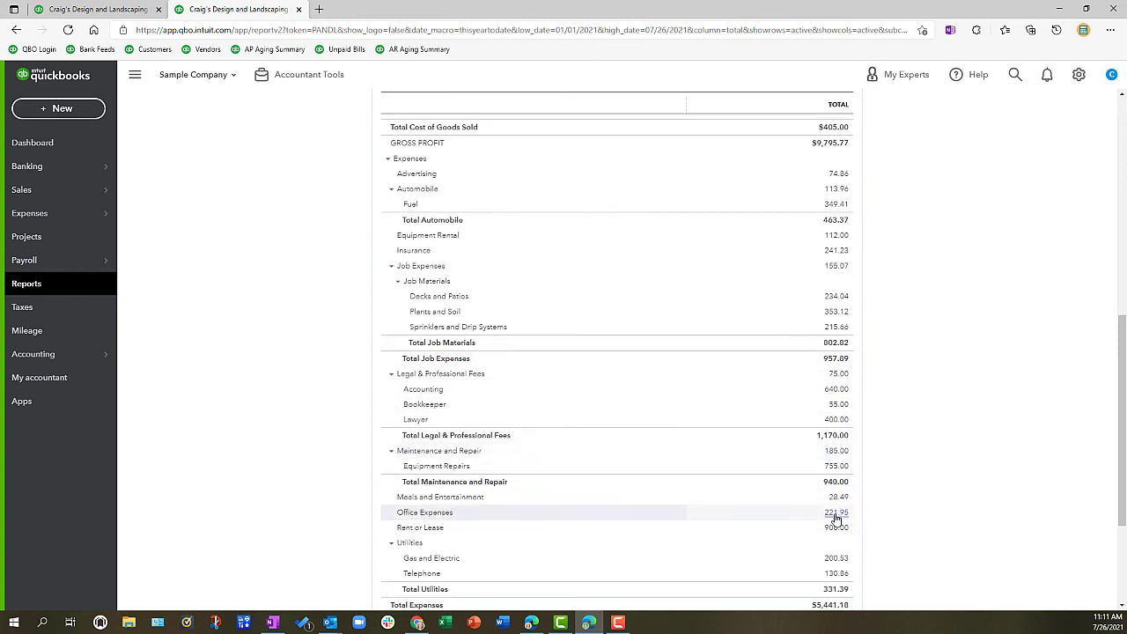
Drill down from the Office Expenses amount to its source journal entry, review it and close it
left_click(836, 513)
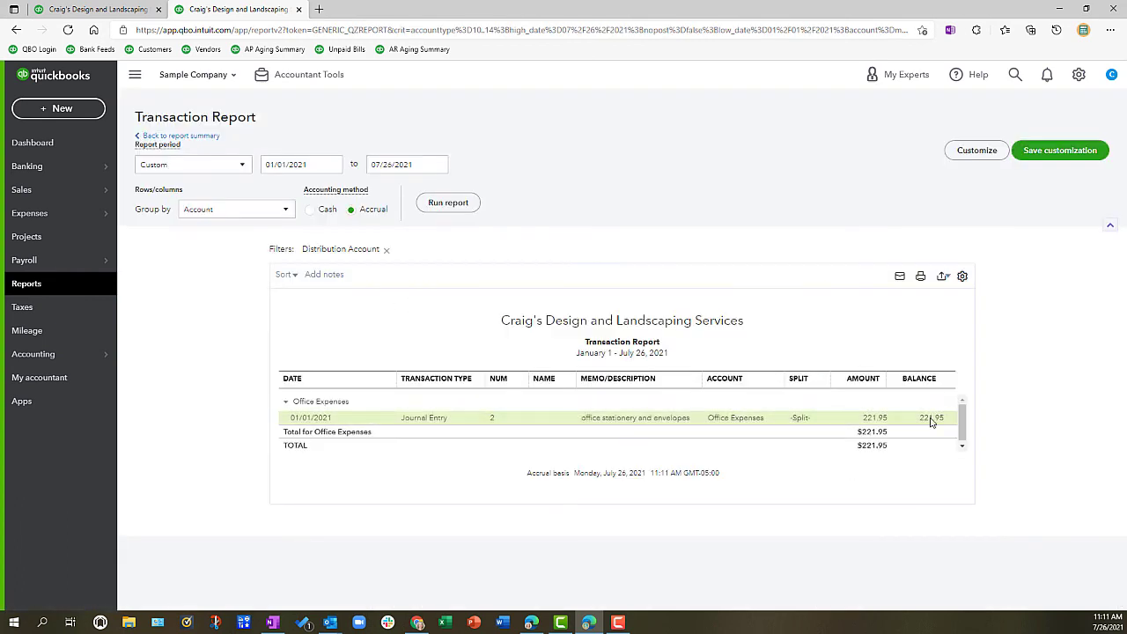
left_click(631, 419)
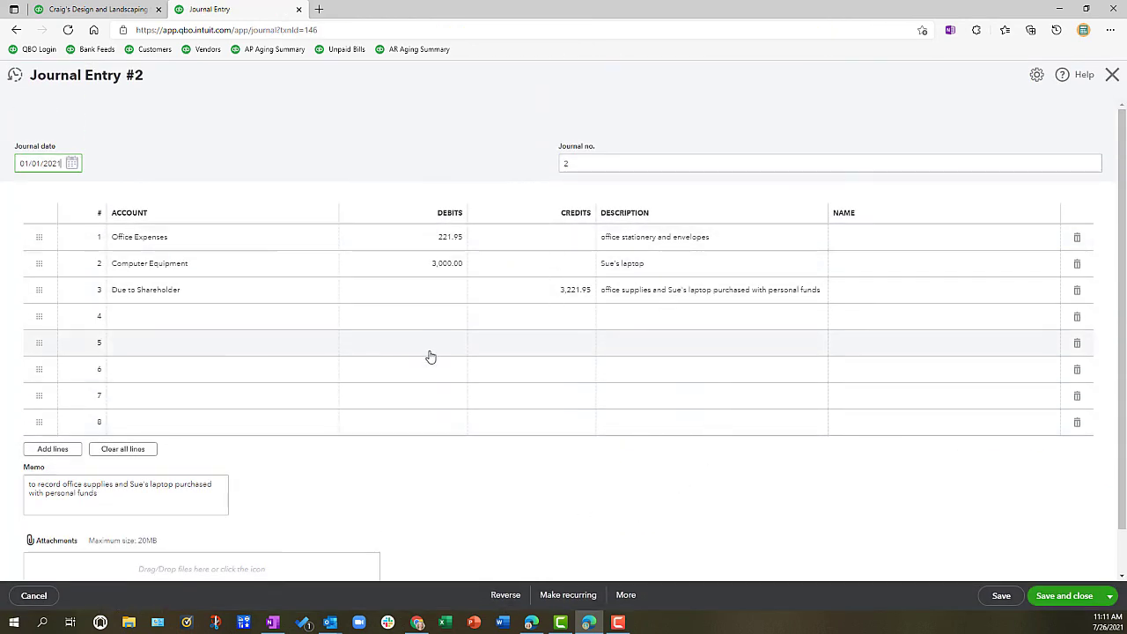
left_click(1113, 75)
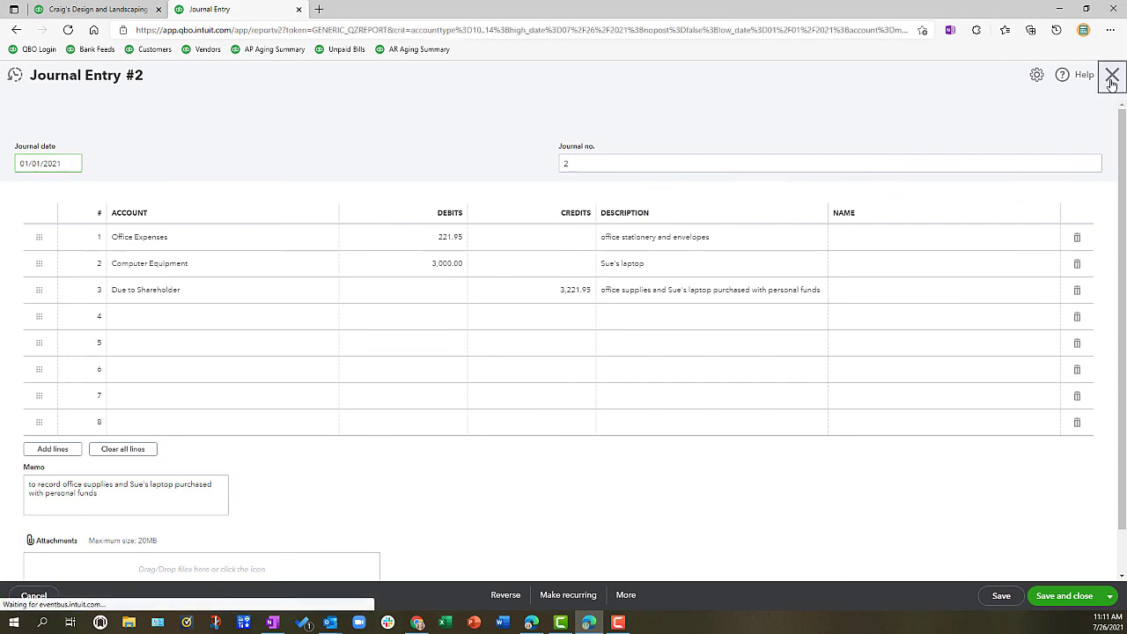